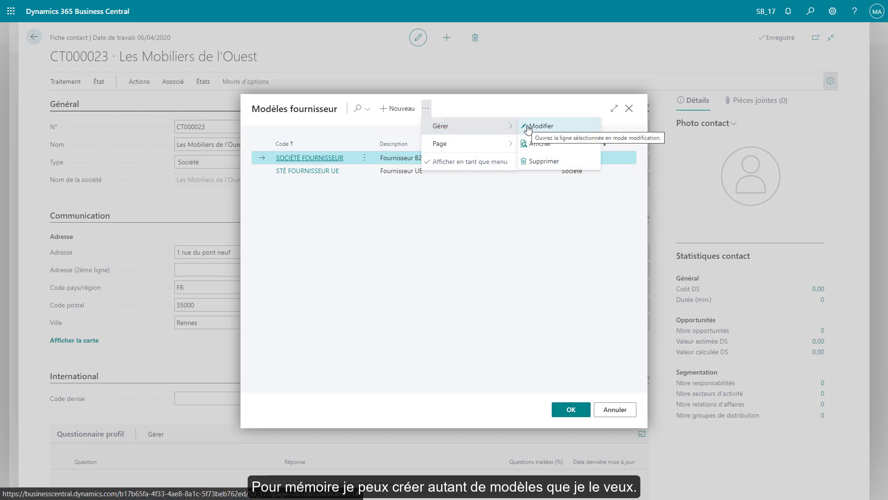
Open the SOCIÉTÉ FOURNISSEUR vendor template, examine its posting groups under Facturation, and return to the template list.
left_click(528, 126)
left_click(545, 273)
left_click(562, 290)
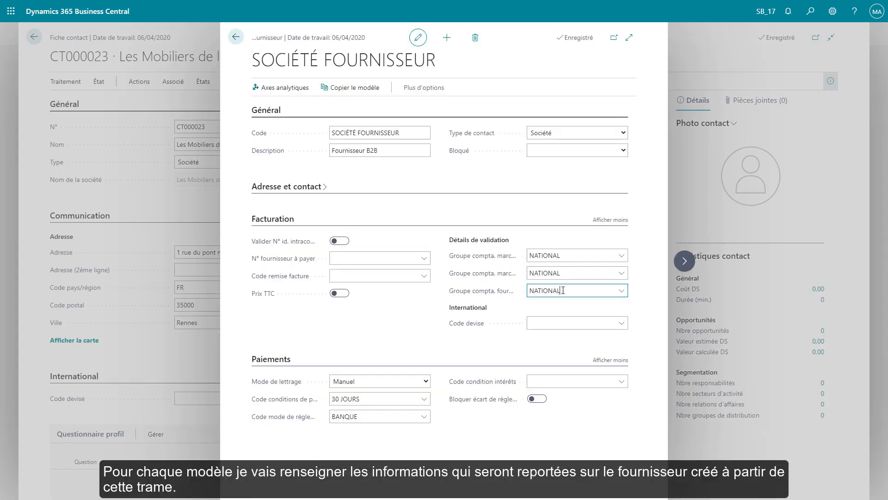
left_click_drag(563, 290, 528, 290)
left_click(236, 38)
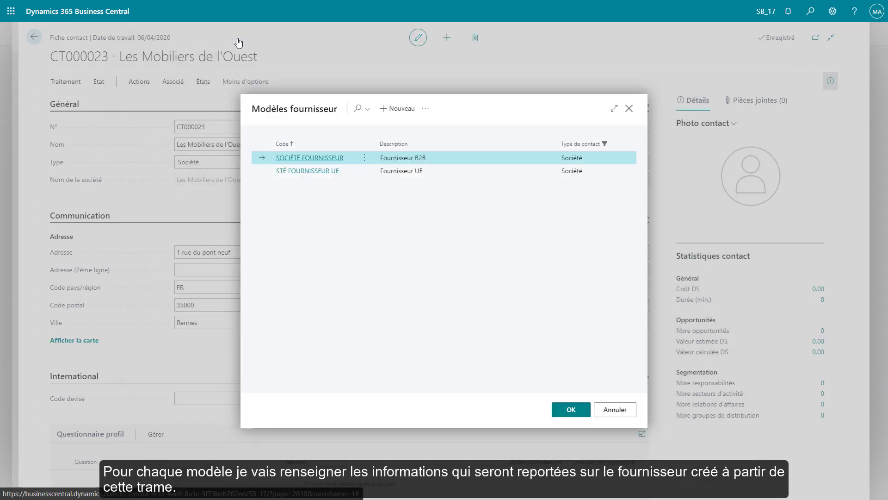
Create a vendor from the Les Mobiliers de l'Ouest contact using the SOCIÉTÉ FOURNISSEUR template.
left_click(570, 410)
left_click(523, 283)
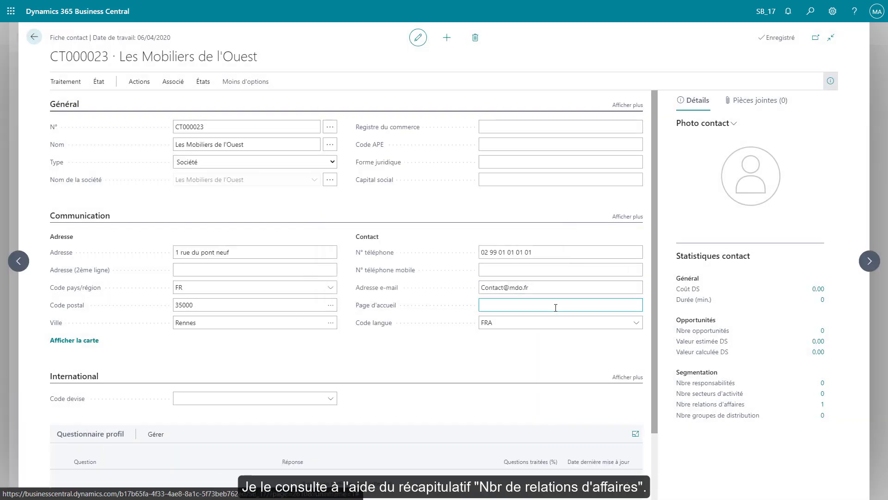
Open the new vendor's card through the contact's business relations and examine all of its Facturation fields.
left_click(823, 405)
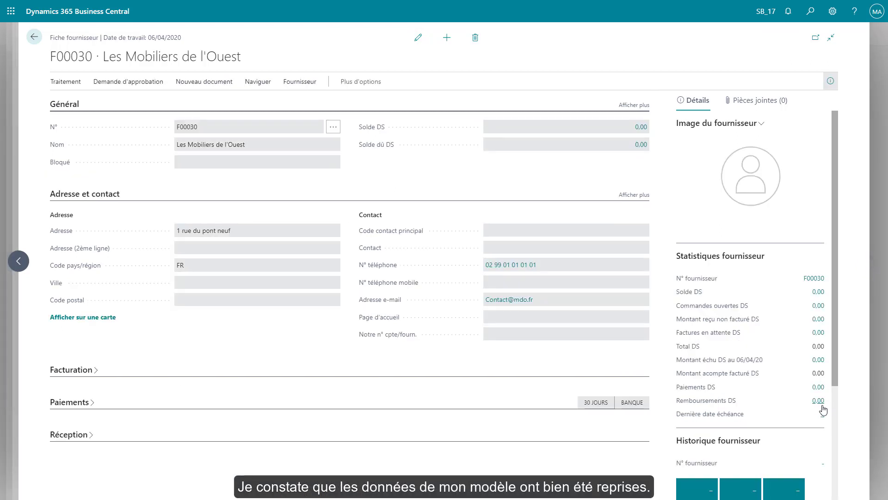
left_click(81, 374)
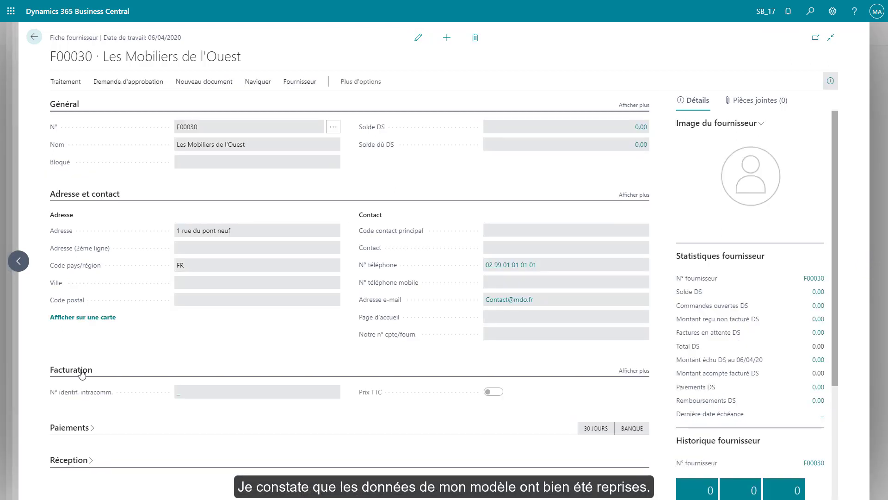
left_click(633, 370)
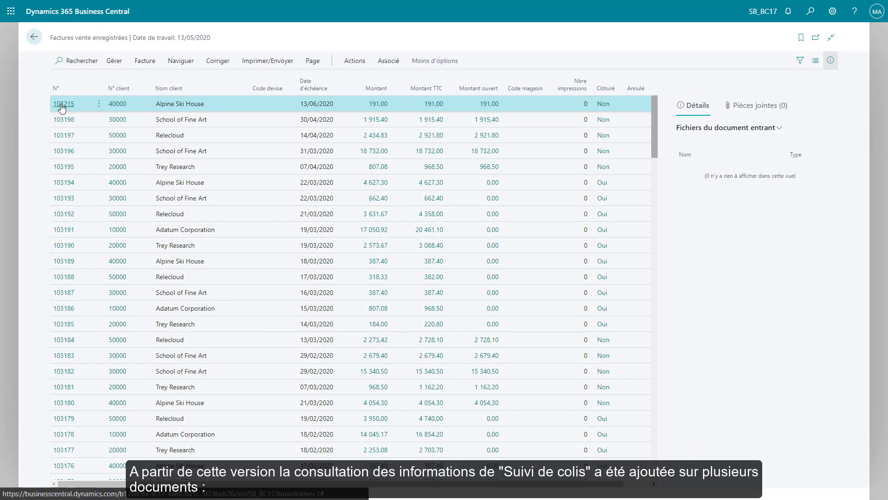
Open the Alpine Ski House posted sales invoice due 13/06/2020 and track its package.
left_click(62, 104)
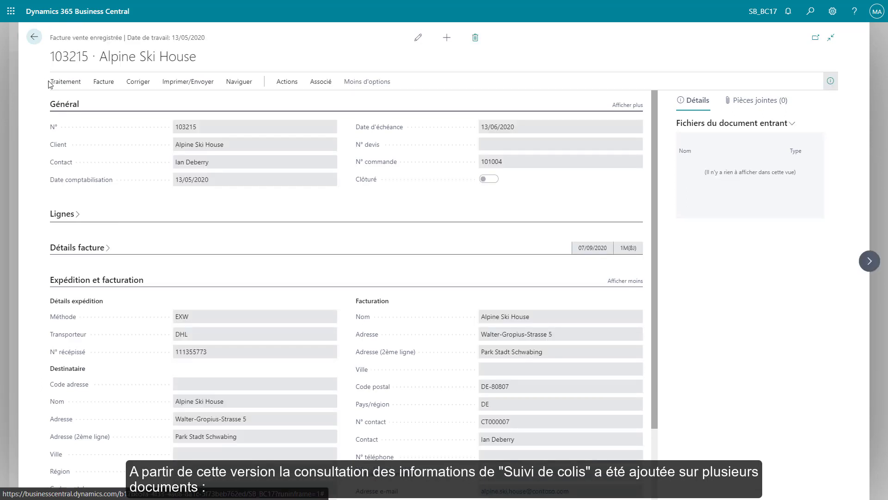
left_click(65, 83)
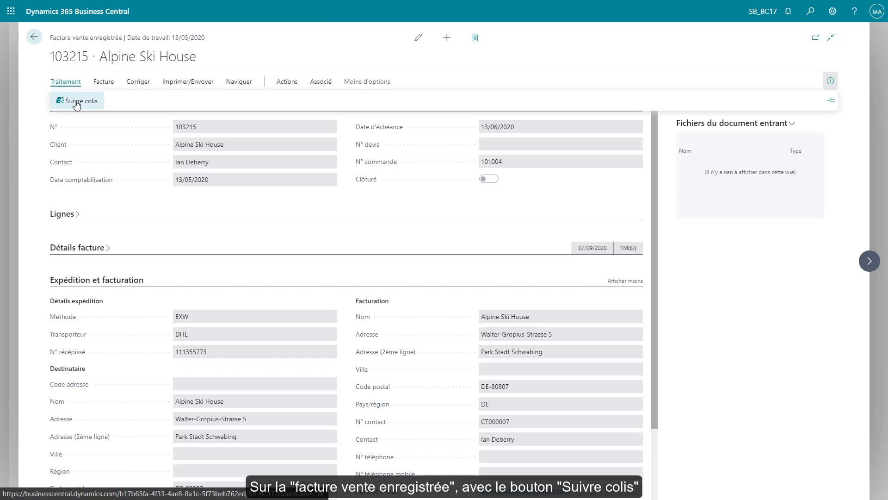
left_click(78, 102)
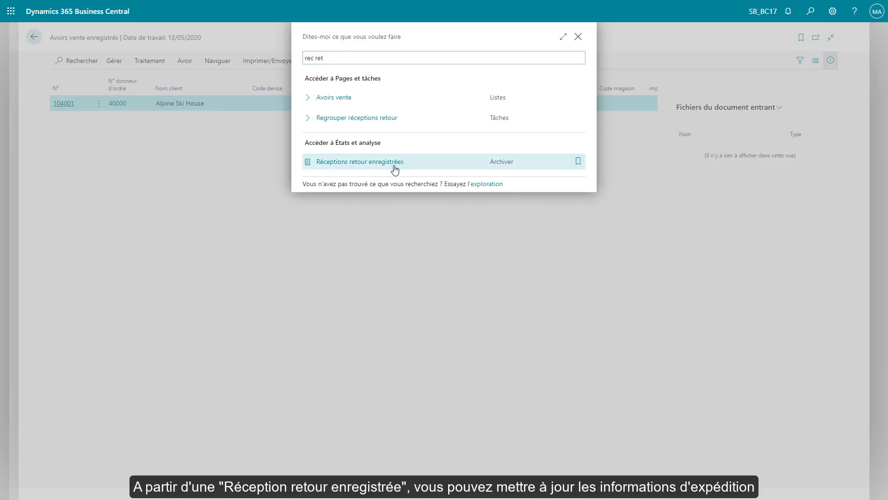
Open the Alpine Ski House posted return receipt from Réceptions retour enregistrées and bring up its document update form.
left_click(395, 168)
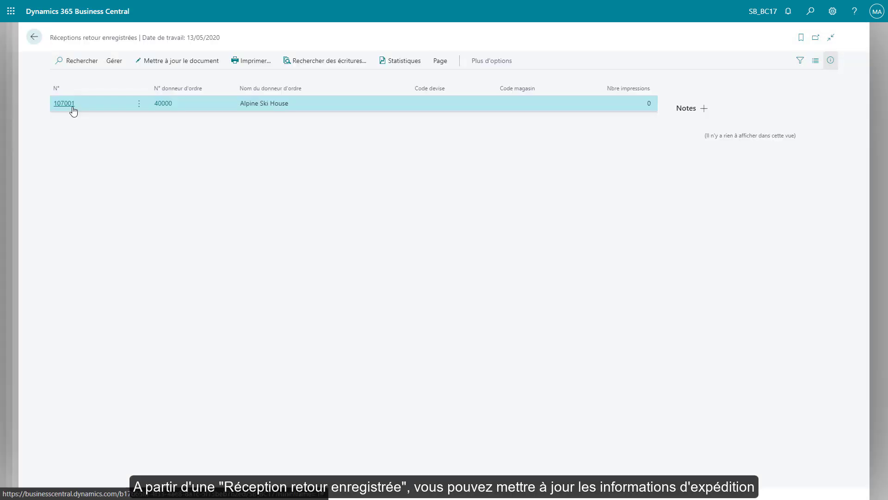
left_click(70, 105)
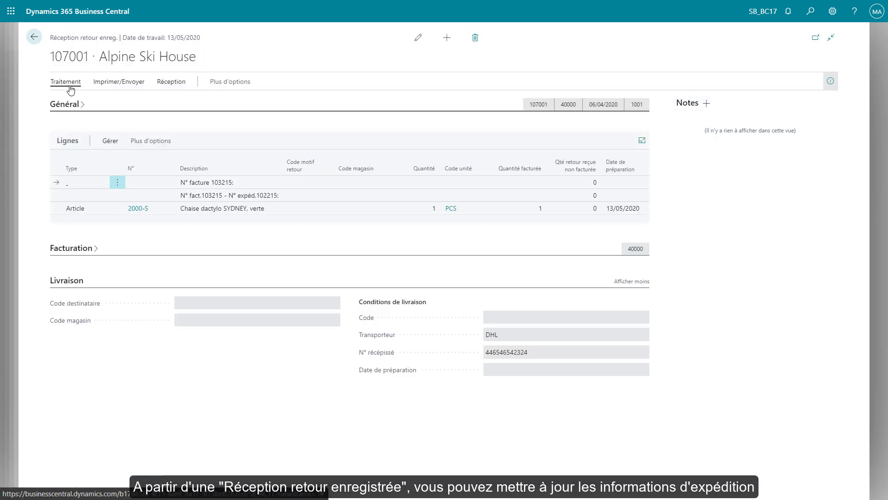
left_click(70, 90)
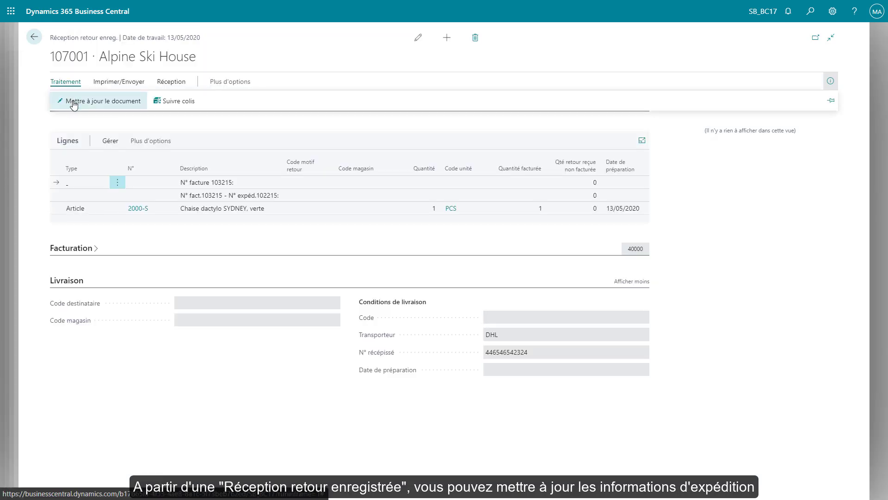
left_click(69, 99)
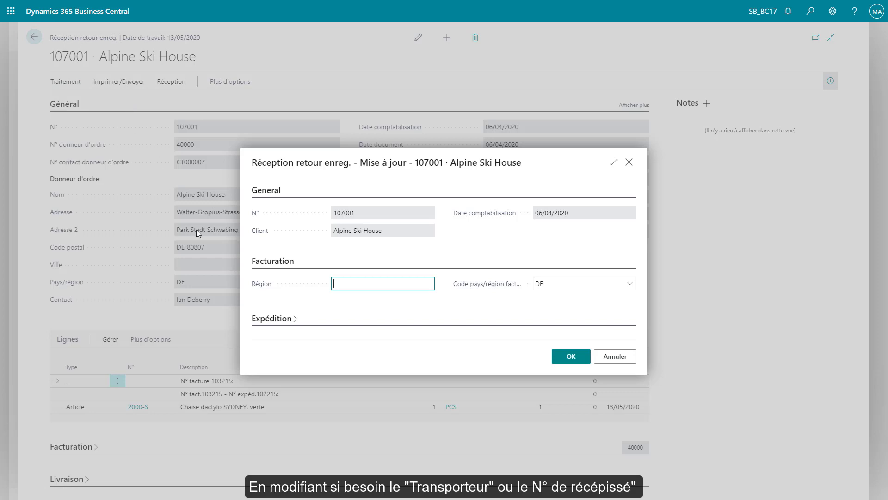
Examine the Expédition details of the return receipt update, including the available Transporteur choices and the N° récépissé.
left_click(292, 319)
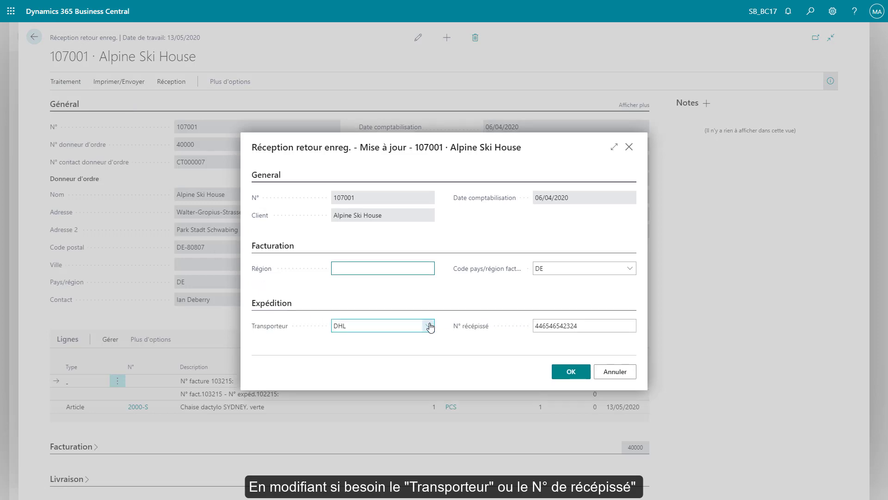
left_click(430, 326)
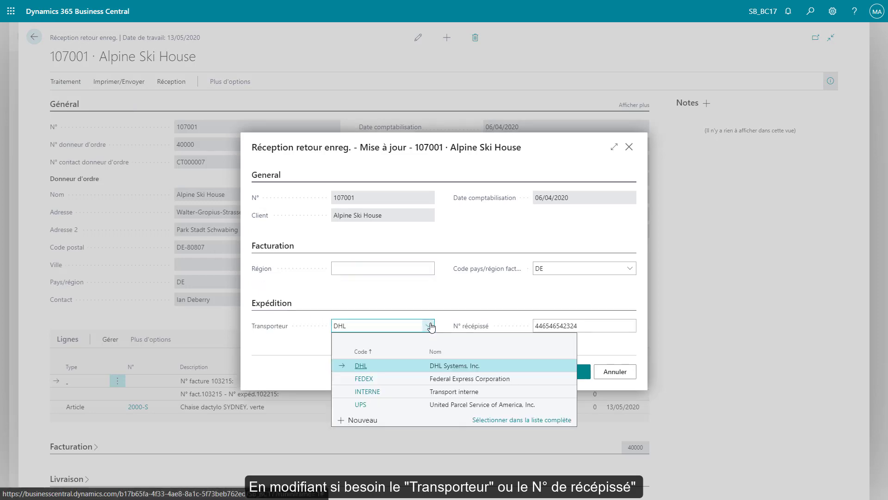
left_click(580, 327)
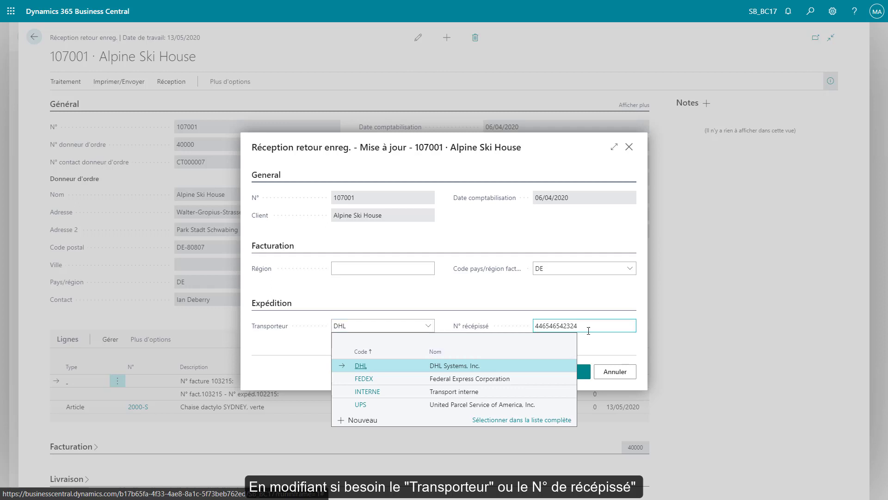
left_click_drag(580, 327, 516, 328)
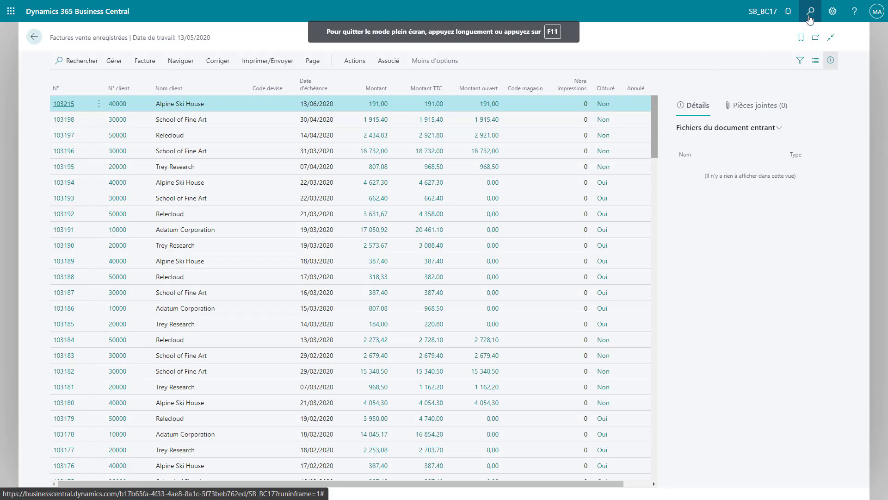
Search for "avoir enre" and open the Alpine Ski House document in Avoirs vente enregistrés.
left_click(810, 11)
type("avoir enre")
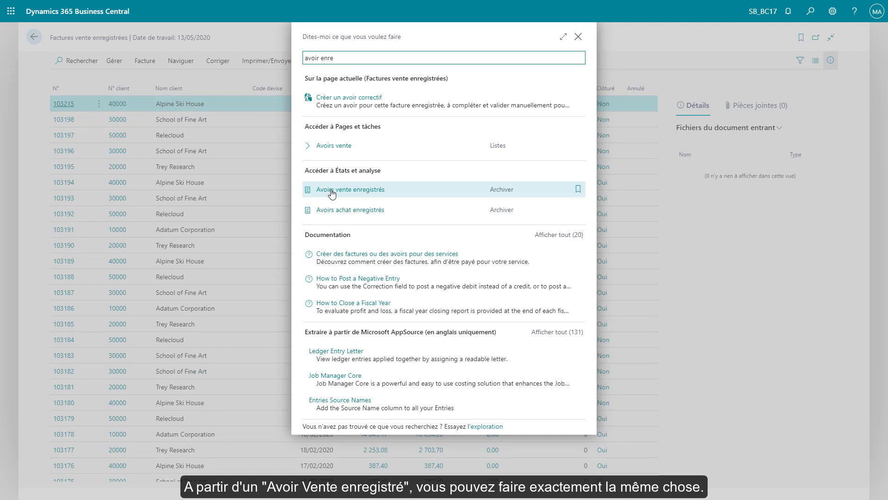
left_click(331, 191)
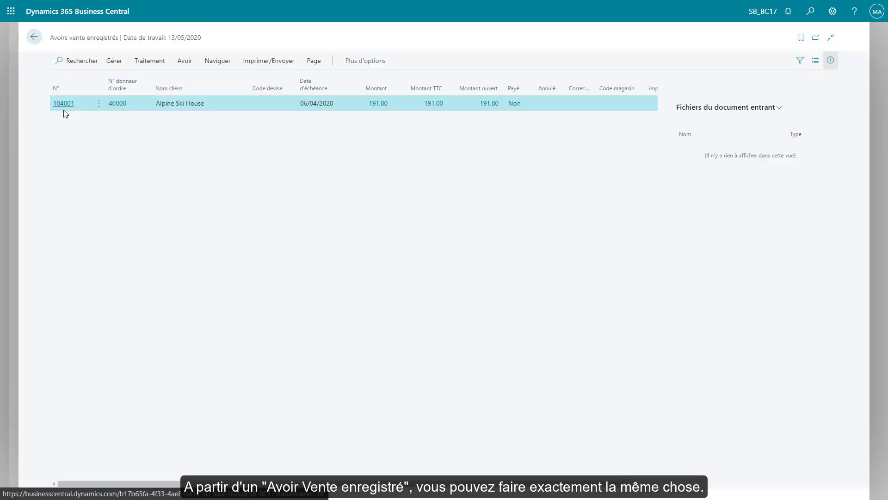
left_click(64, 103)
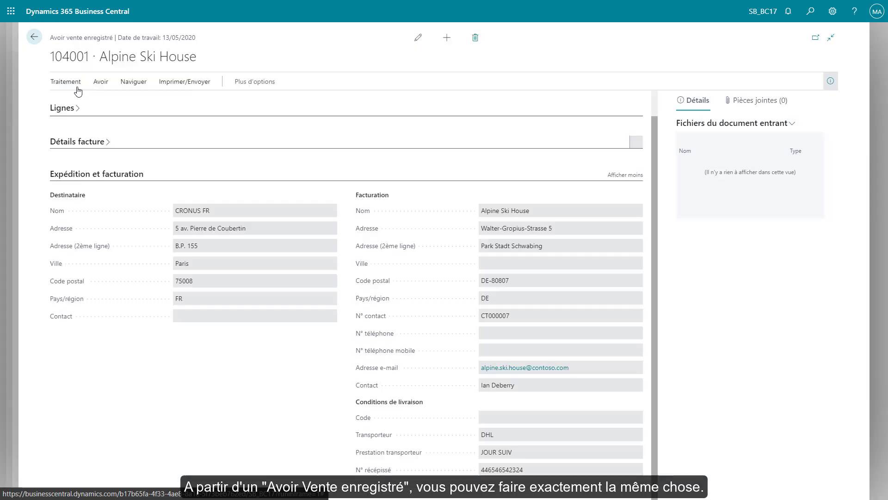
Bring up the document update for the posted credit memo and set Transporteur to FEDEX with Prestation transporteur JOUR SUIV.
left_click(74, 84)
left_click(78, 101)
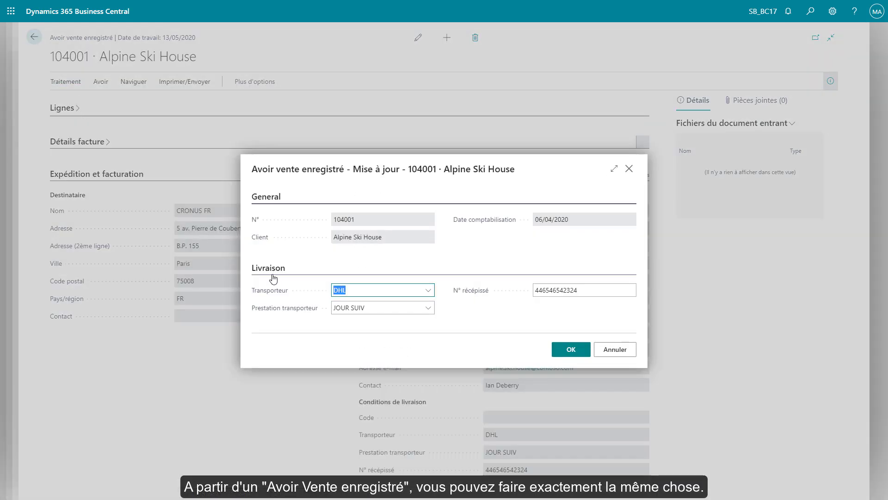
left_click(428, 311)
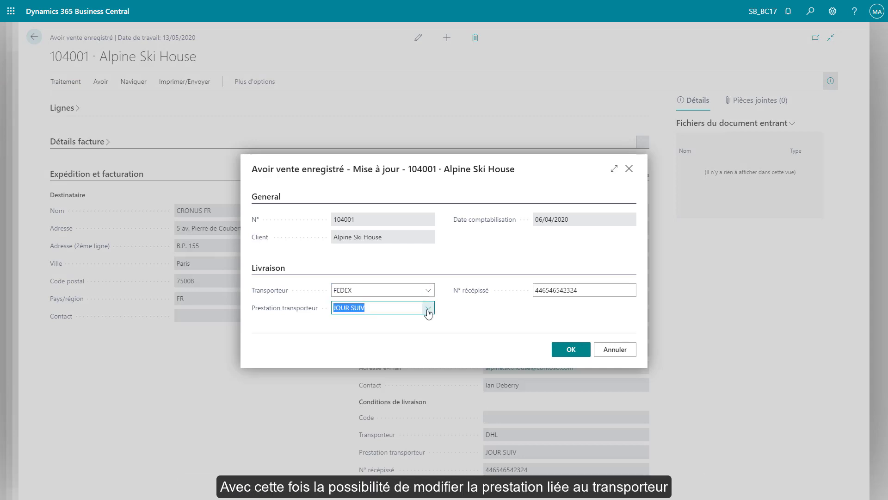
left_click(357, 350)
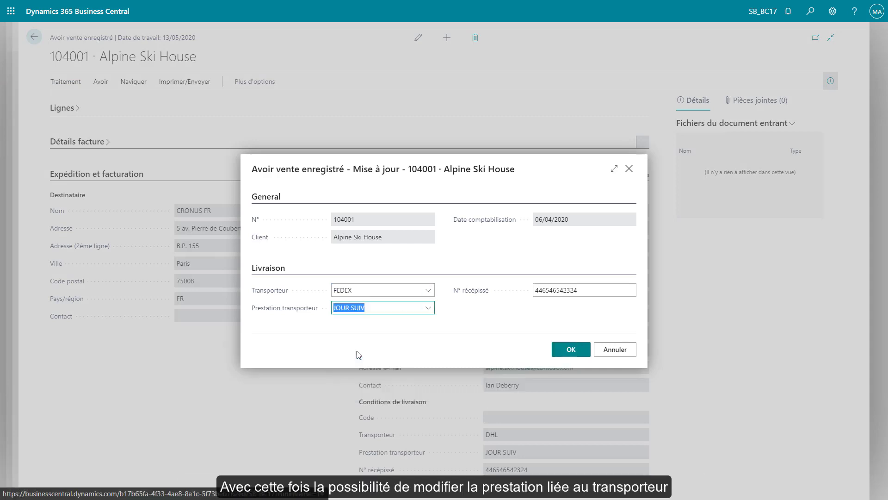
Set the credit memo's N° récépissé to 44565455 and save the update.
left_click(586, 290)
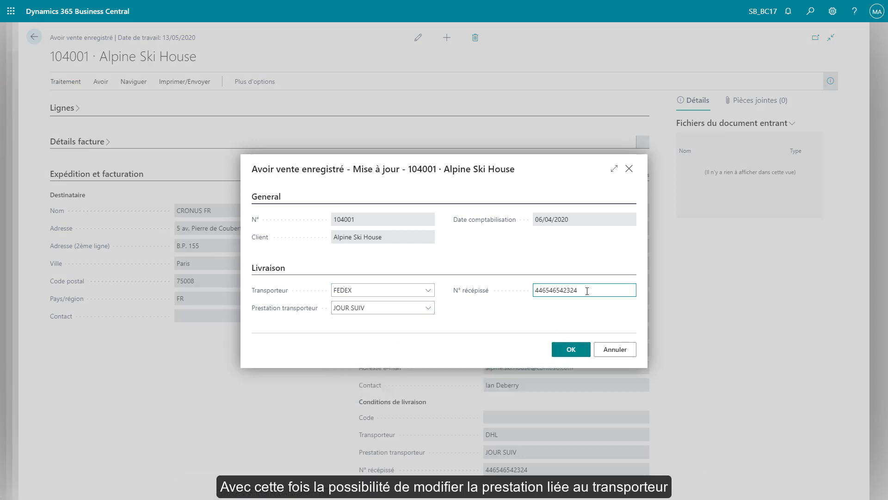
left_click_drag(587, 291, 521, 290)
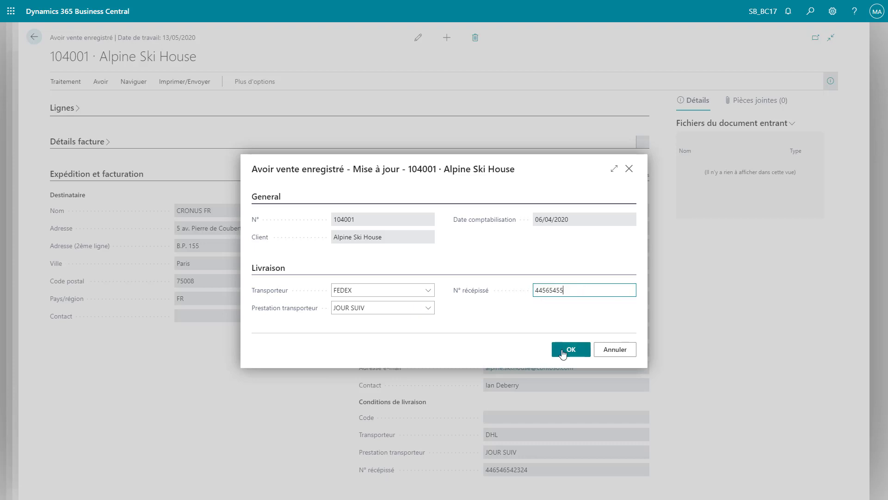
left_click(563, 351)
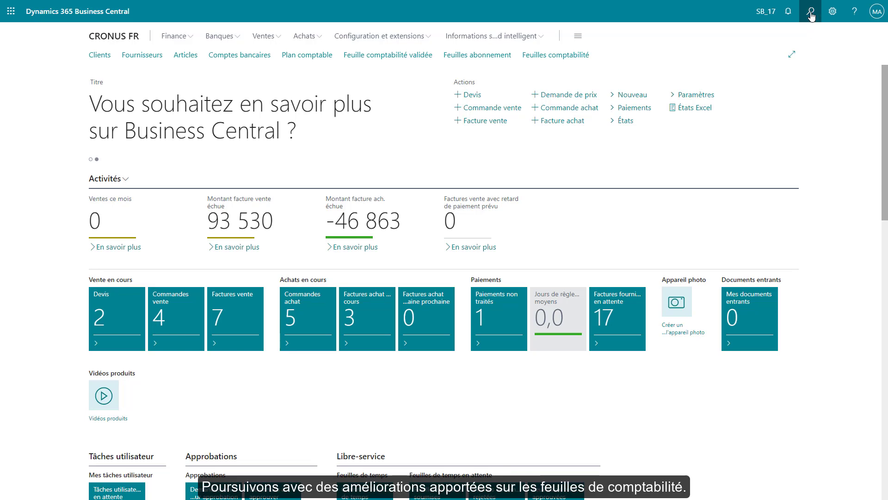
In Modèles feuille comptabilité, enable Copier sur les lignes feuille validées for GENERAL and apply it to all its journal names.
left_click(811, 13)
type("modèles feuille")
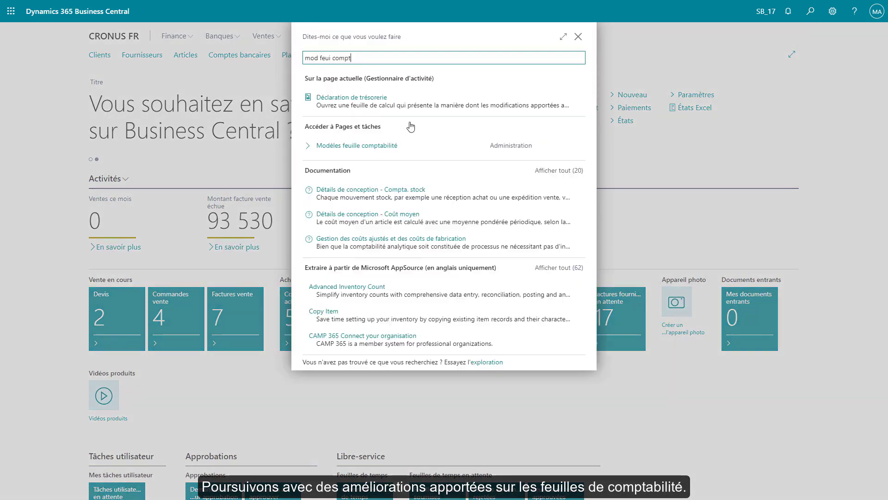
left_click(396, 149)
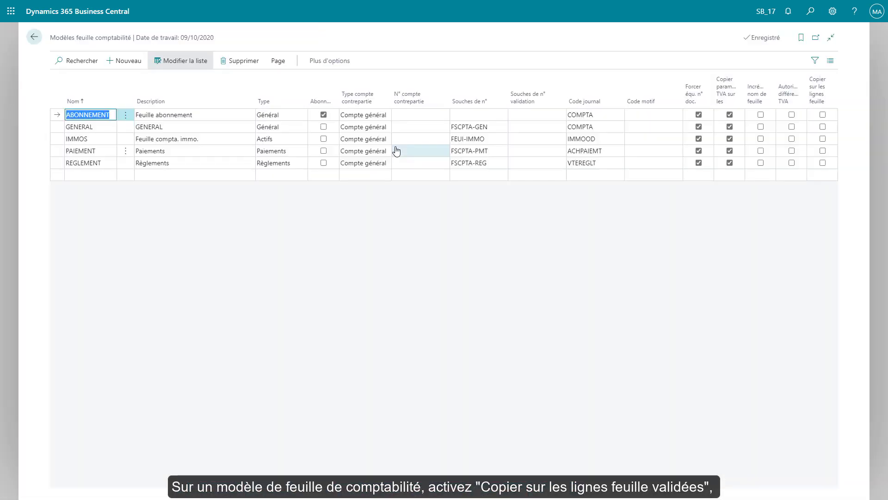
left_click(822, 127)
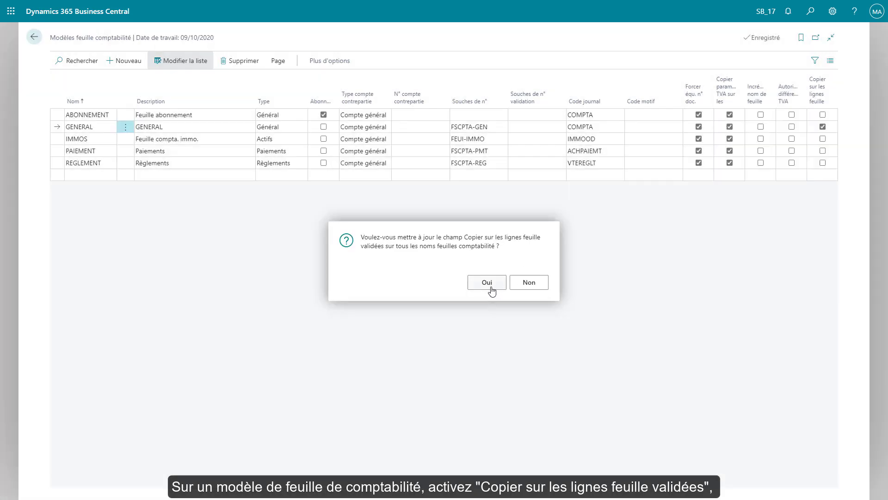
left_click(492, 286)
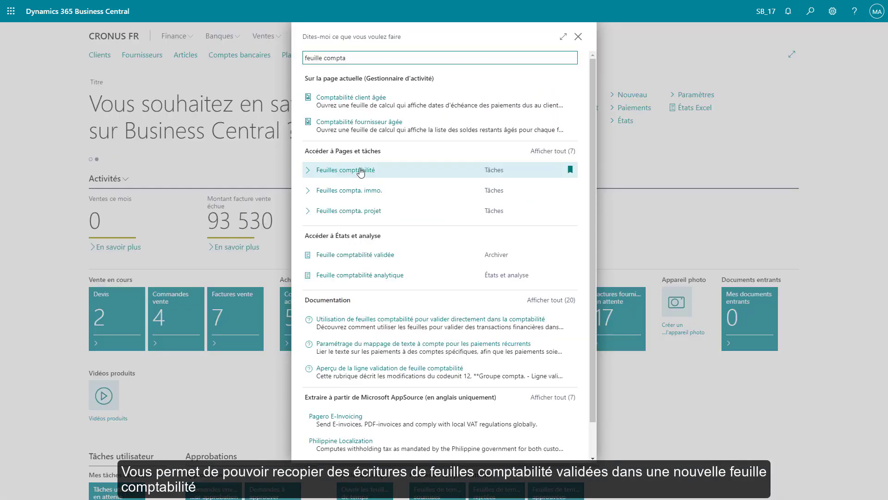
Open Feuilles comptabilité and post the lines of the DEFAULT_2 journal.
left_click(361, 171)
left_click(162, 94)
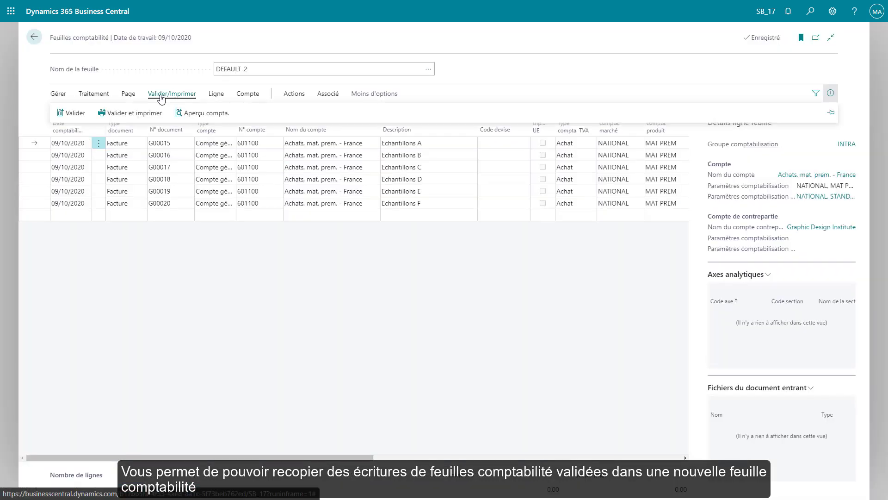
left_click(66, 113)
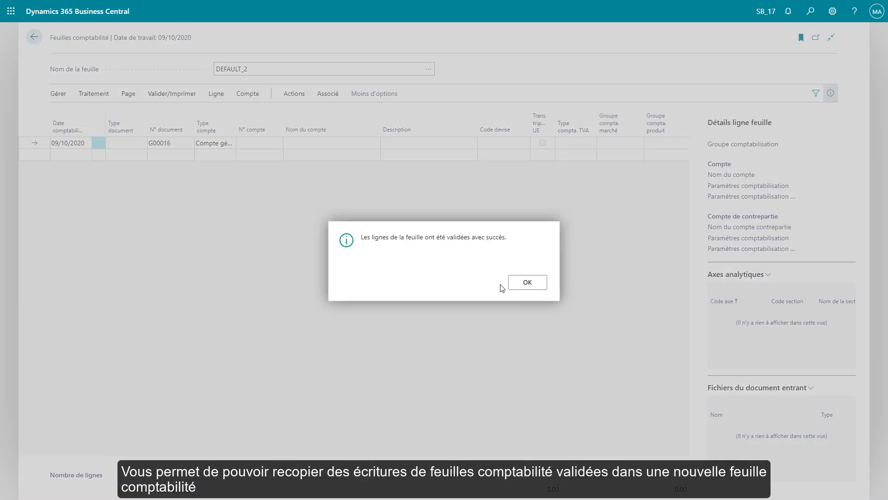
left_click(527, 283)
Search for "feuille compta va" and open Feuille comptabilité validée.
left_click(810, 11)
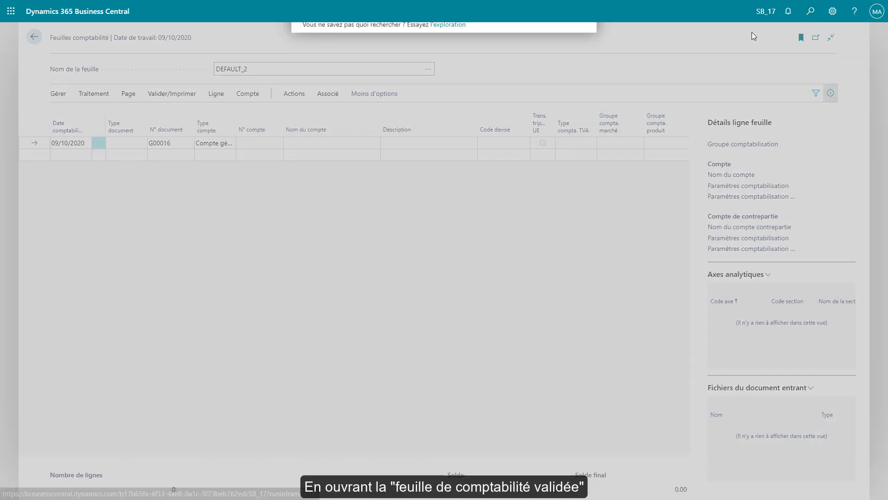
type("feuille compta va")
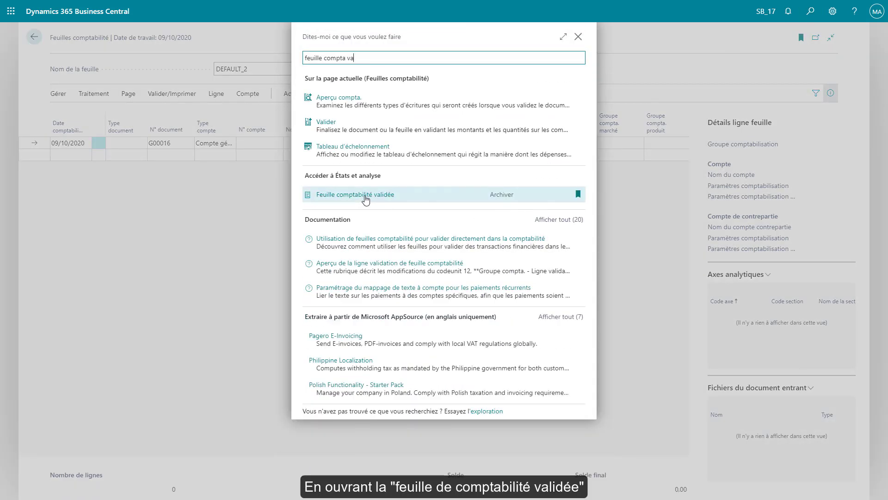
left_click(362, 198)
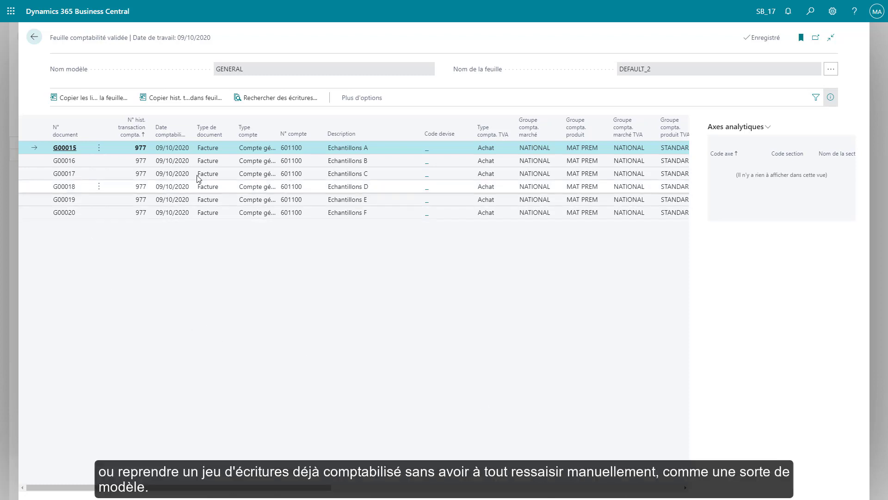
Copy all posted lines to GENERAL journal DEFAULT_2 with posting date 09/10/2020 and Inverser le signe enabled, and open the target journal.
left_click(204, 212)
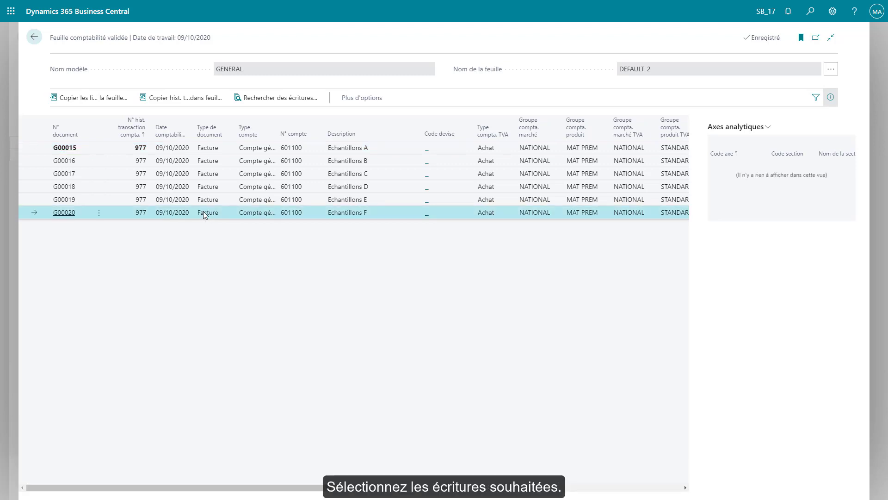
key("ctrl+a")
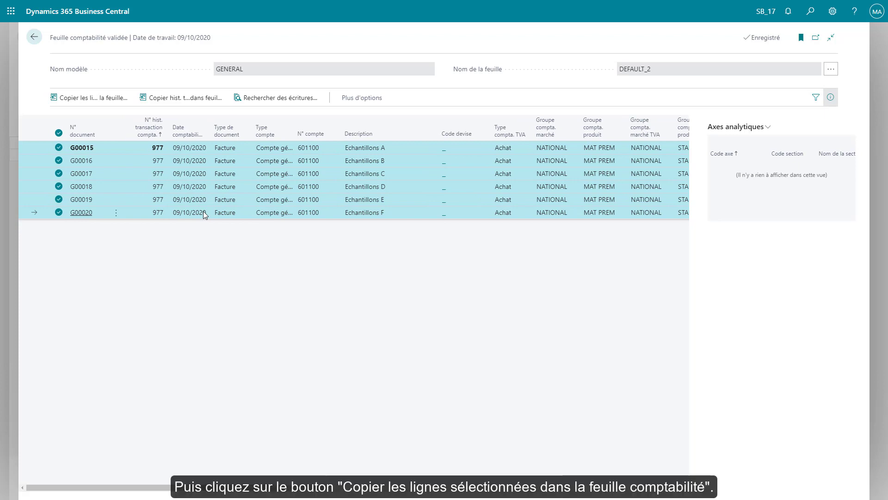
left_click(90, 103)
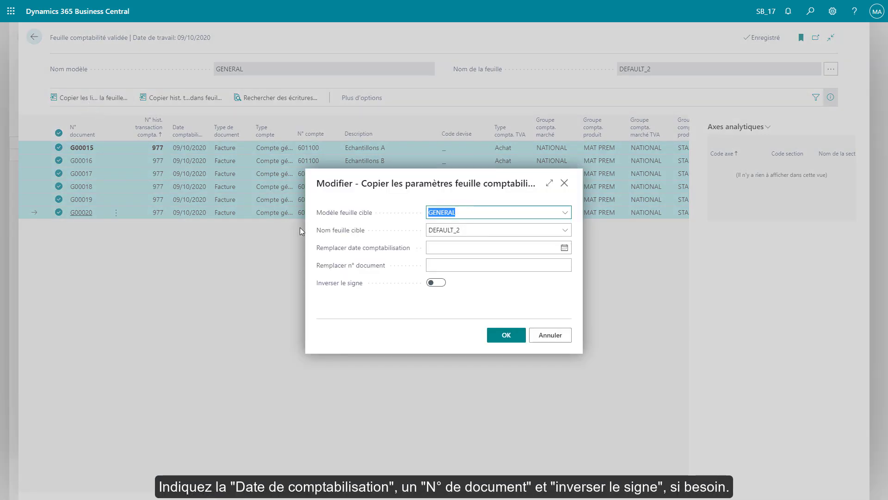
left_click(459, 248)
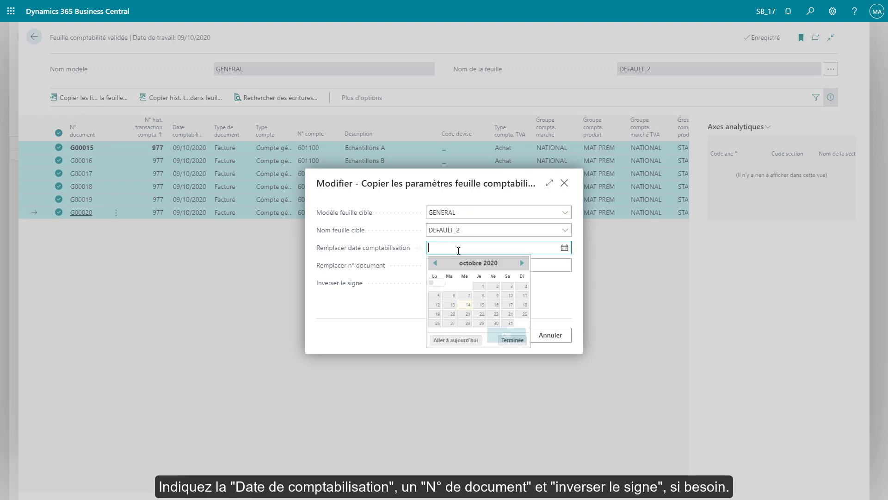
left_click(493, 296)
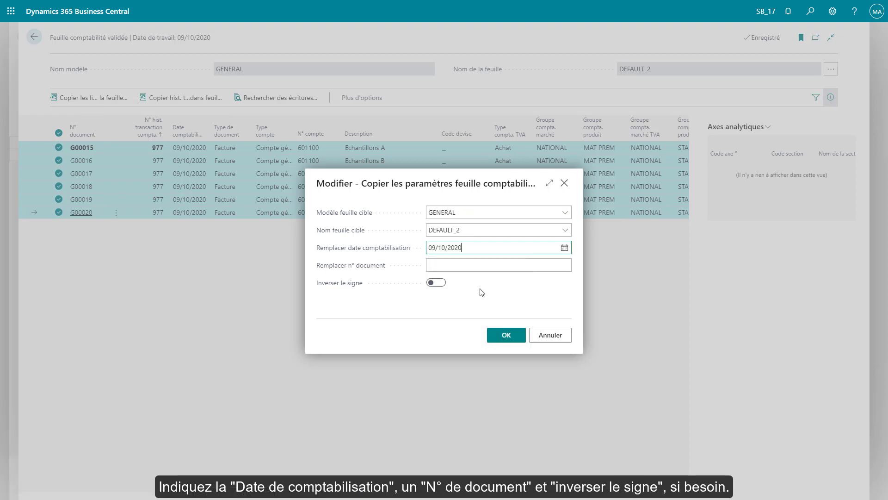
left_click(442, 283)
left_click(498, 334)
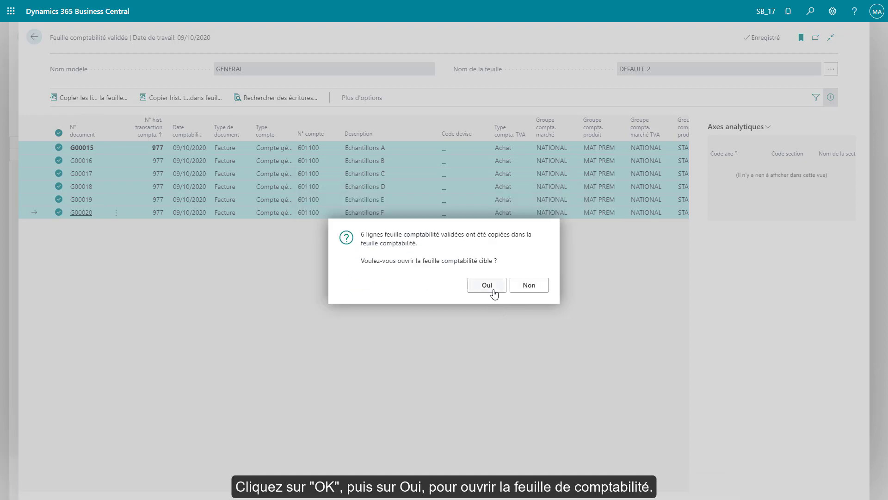
left_click(495, 293)
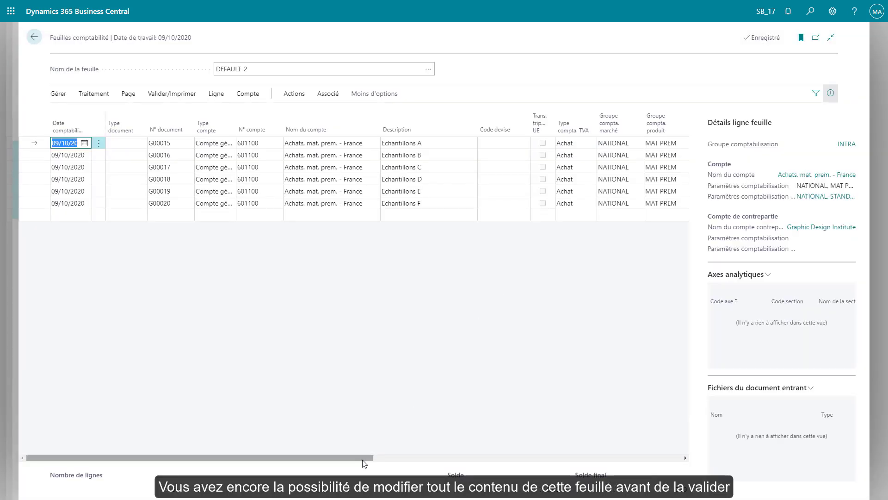
Post the copied lines in DEFAULT_2 and return to Feuille comptabilité validée to review the amount columns.
left_click_drag(364, 463, 493, 452)
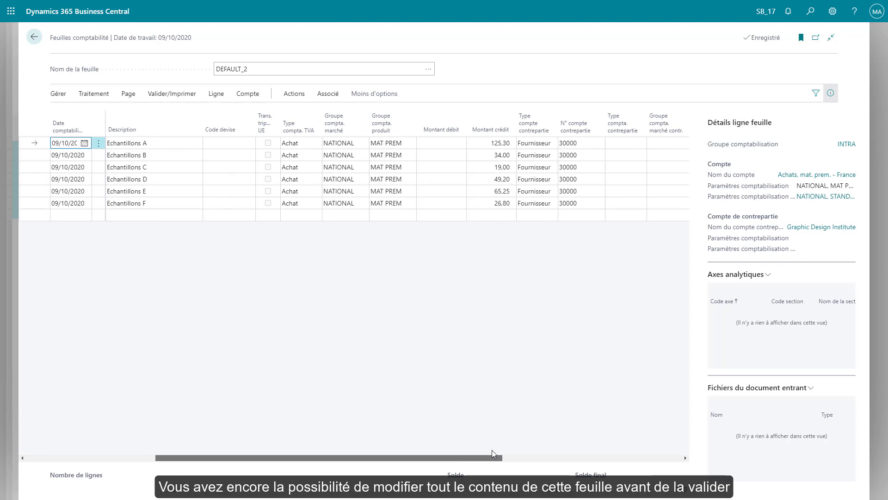
left_click(160, 98)
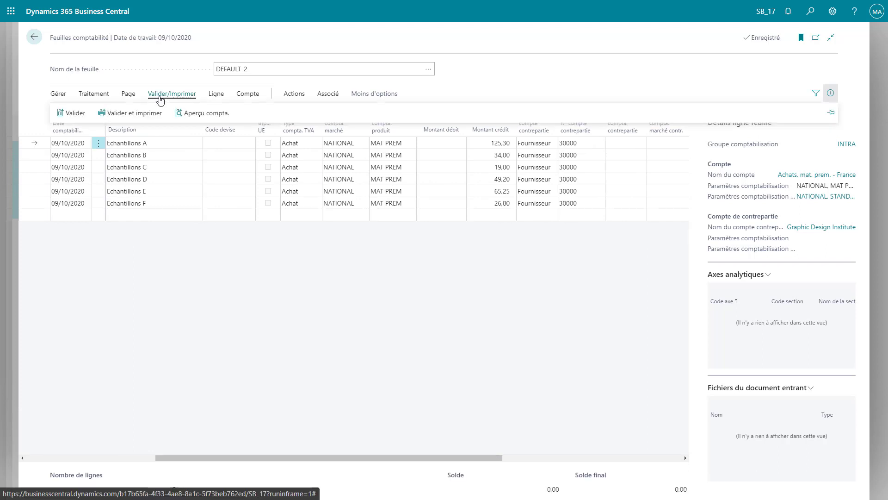
left_click(71, 113)
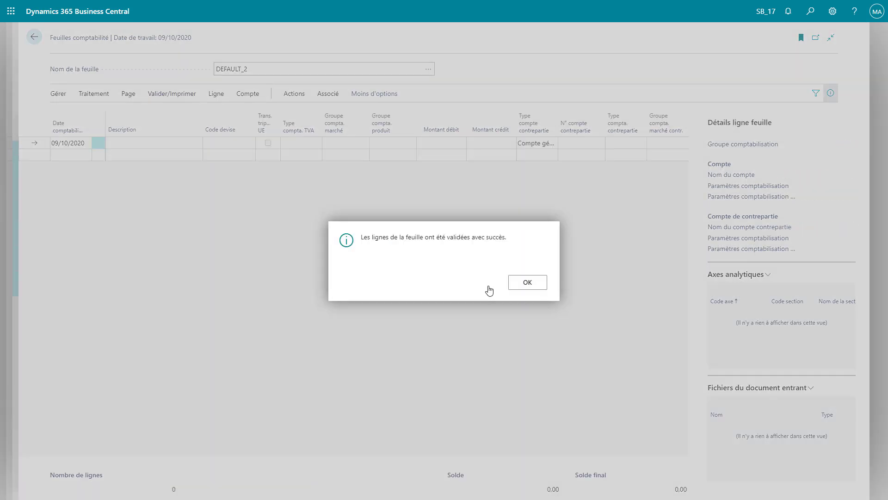
left_click(519, 284)
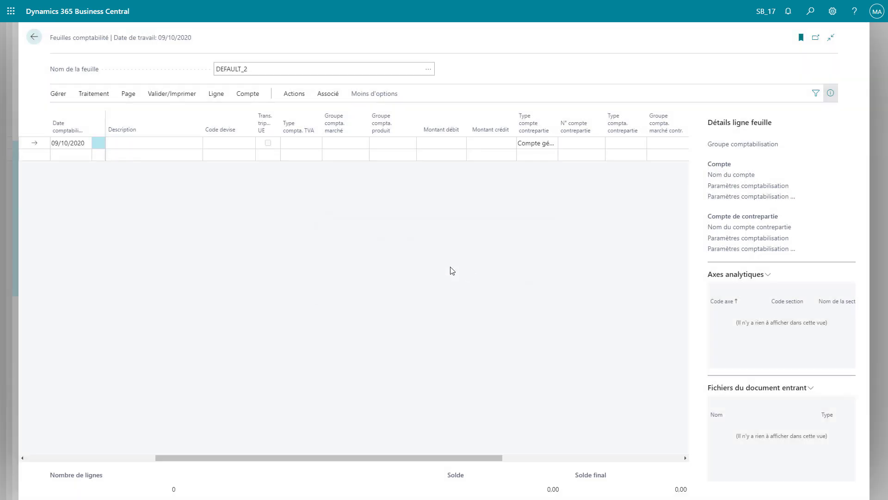
left_click(33, 37)
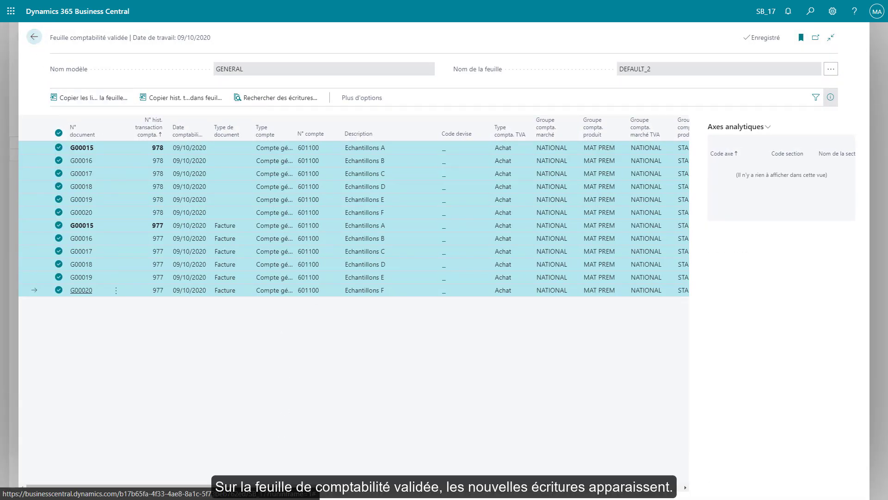
left_click_drag(314, 486, 471, 493)
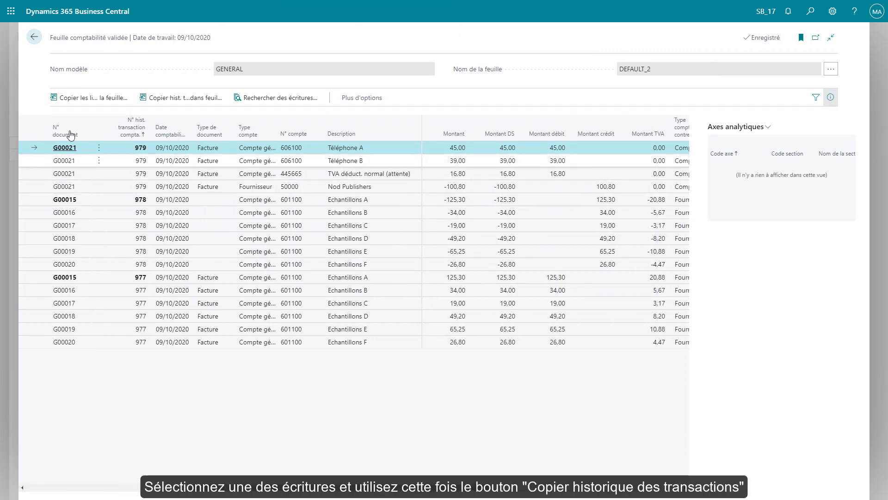
Copy the G00021 transaction history to GENERAL journal DEFAULT_2 with posting date 14/10/2020 and document number G00022, and post the resulting lines.
left_click(176, 99)
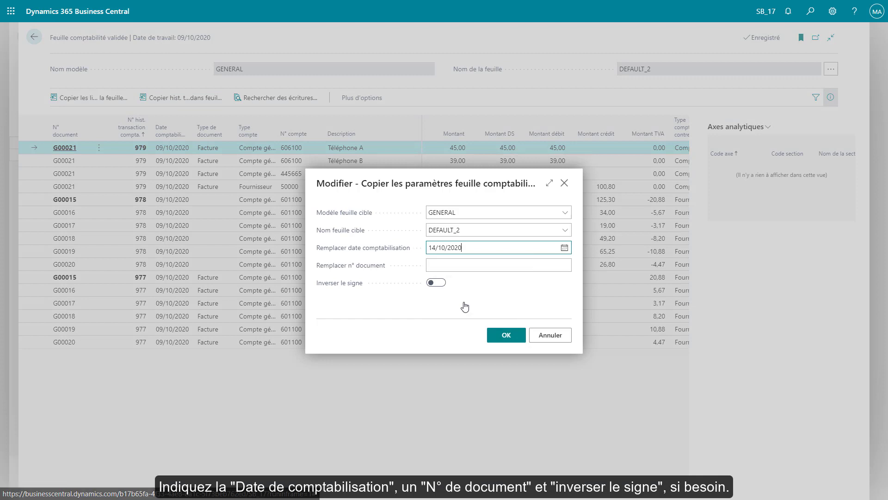
left_click(469, 265)
type("G00022")
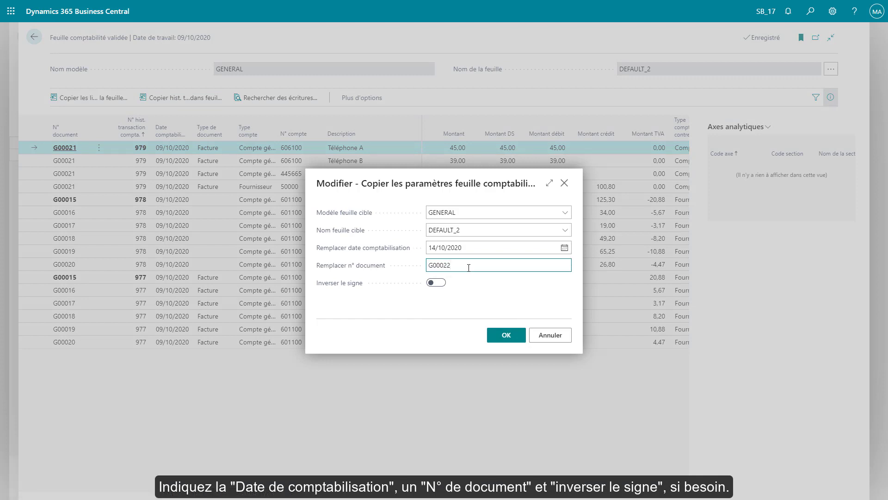
left_click(498, 337)
left_click(490, 288)
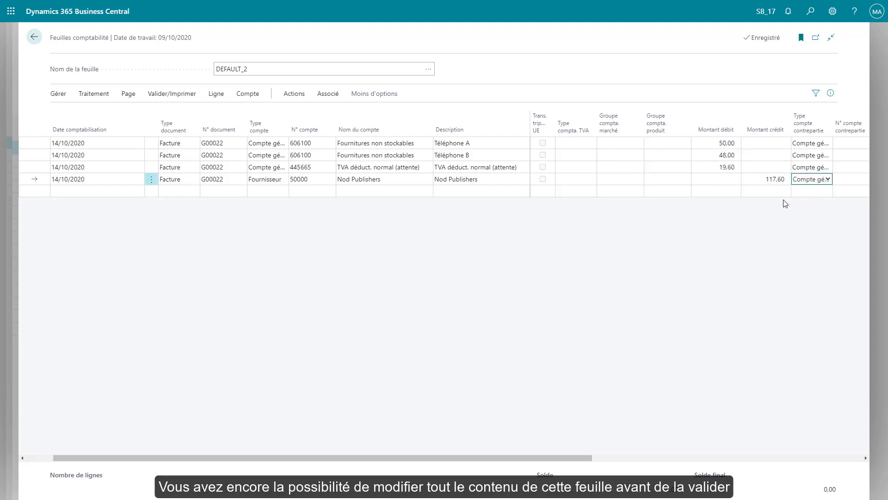
left_click(172, 93)
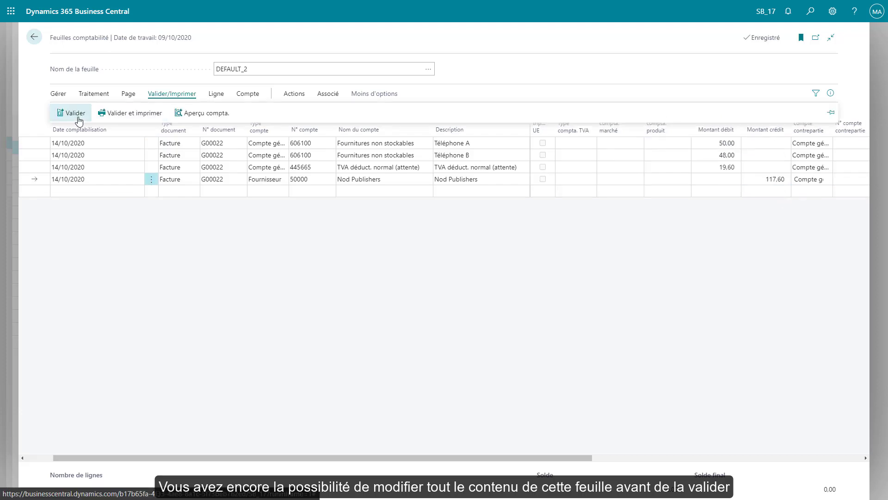
left_click(75, 119)
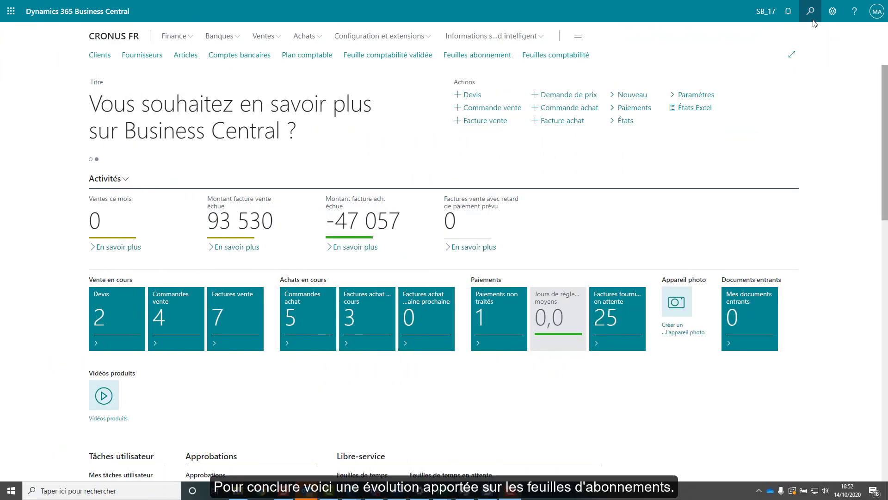
Search for "feuile abon" and open Feuilles abonnement.
left_click(812, 20)
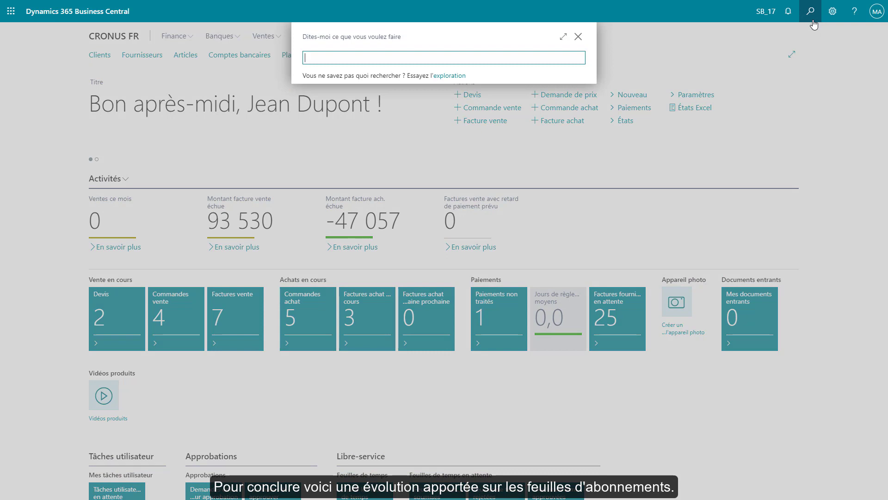
type("feuile abon")
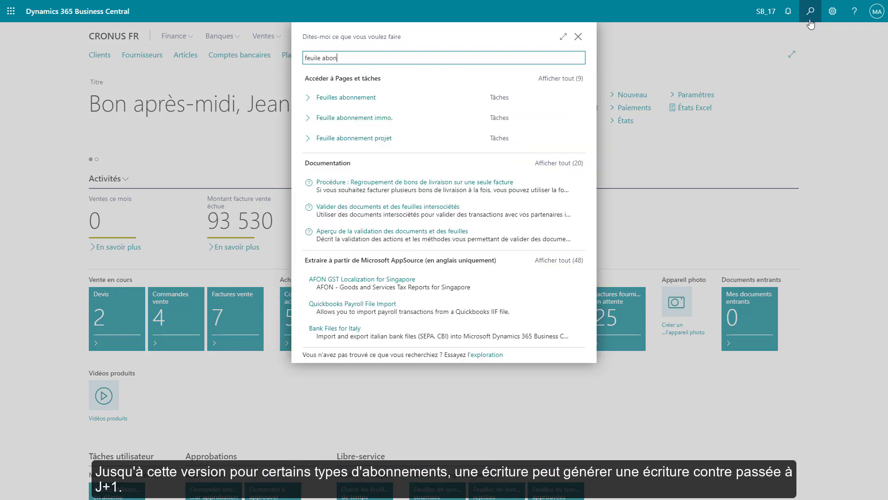
left_click(363, 102)
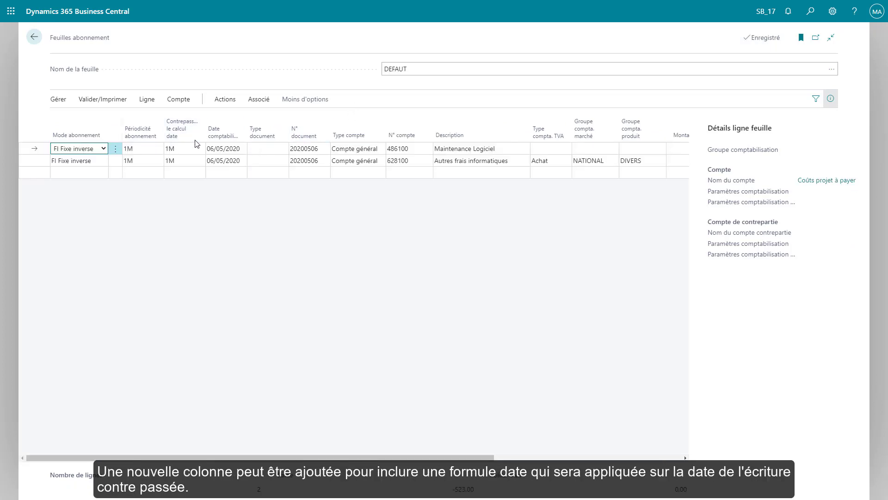
Preview the posting of the DEFAUT recurring journal and show its Ecriture comptable entries to check the reversal dates.
mouse_move(183, 143)
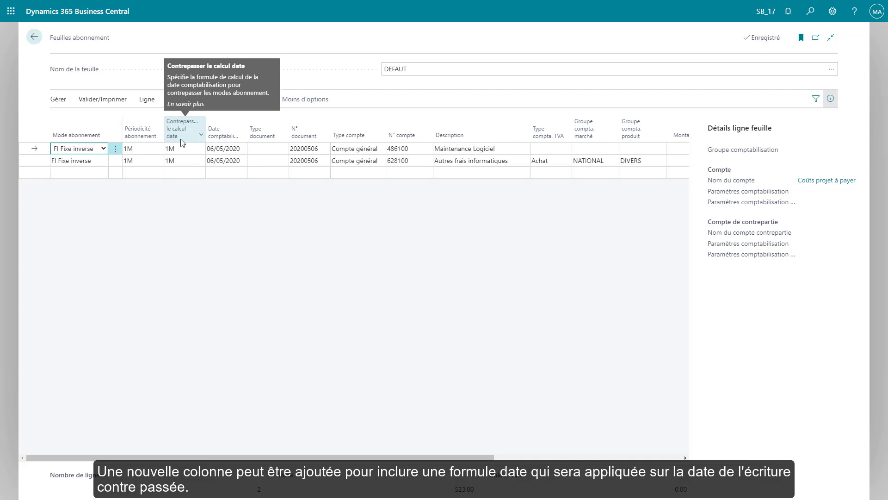
left_click(103, 99)
left_click(195, 119)
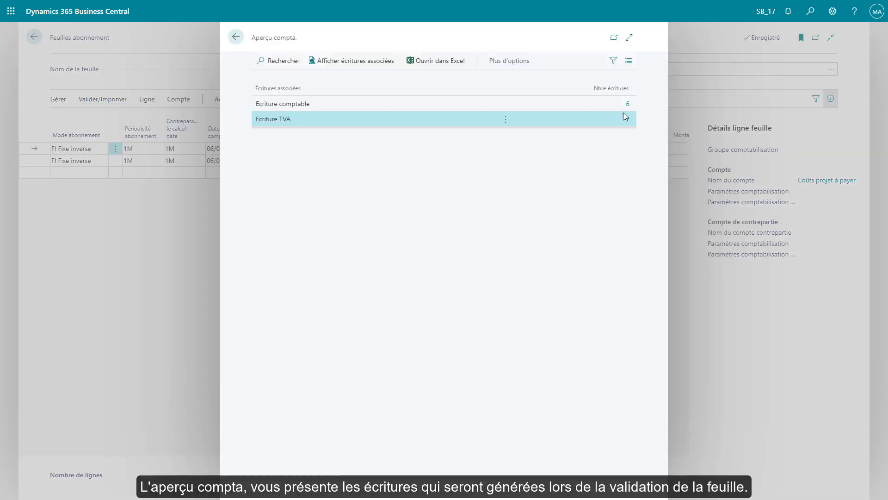
left_click(627, 104)
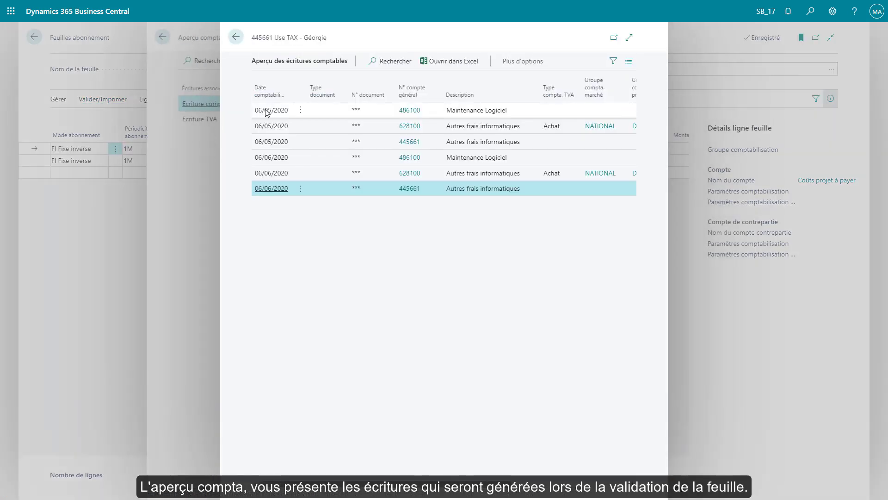